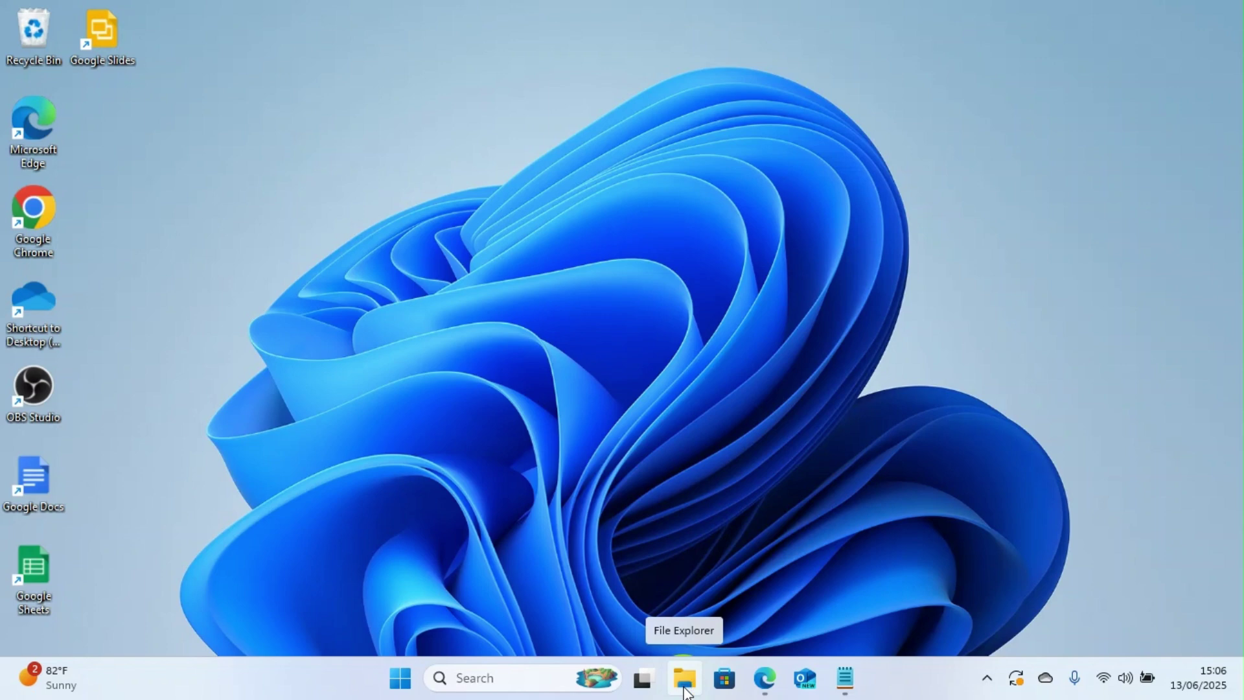
# Try repeatedly to open File Explorer from the taskbar.
pyautogui.click(684, 687)
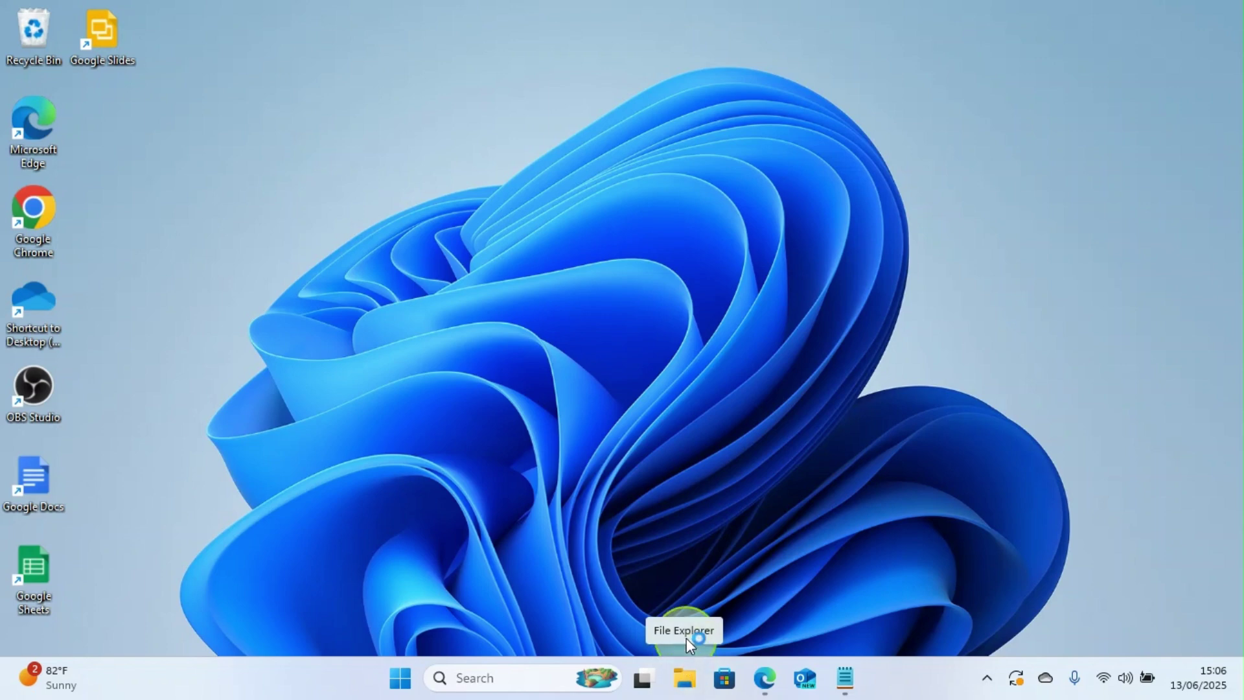
pyautogui.click(685, 683)
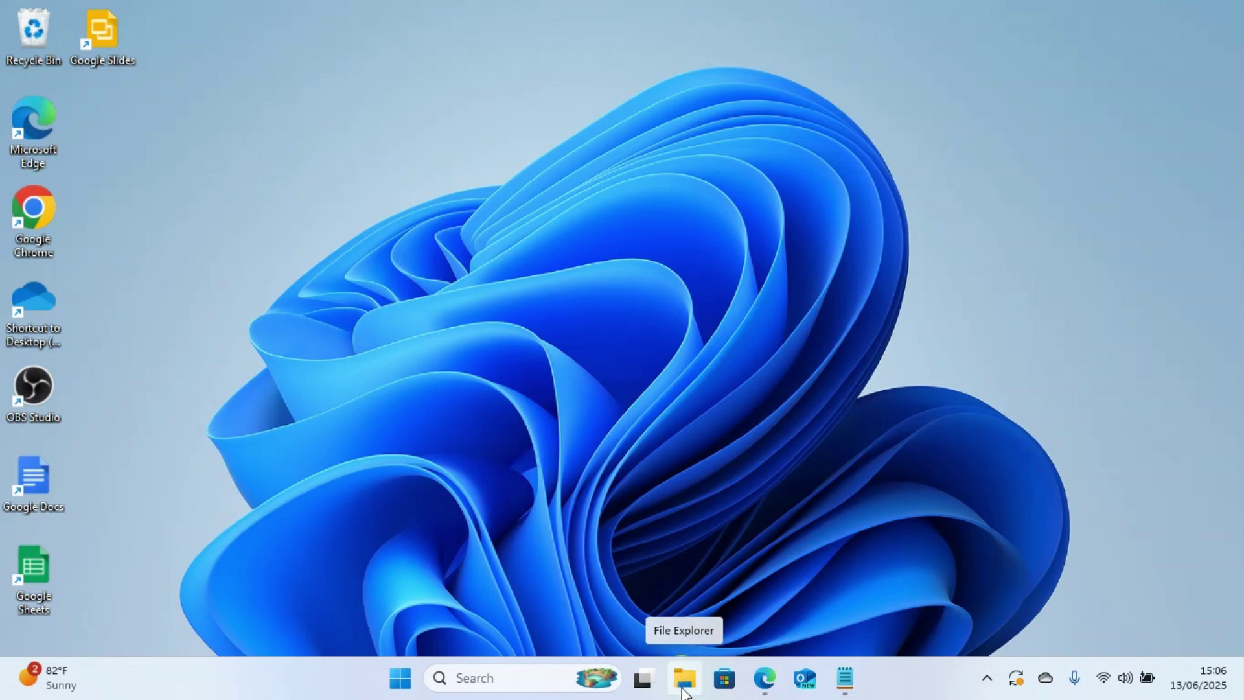
pyautogui.click(685, 692)
pyautogui.click(688, 684)
pyautogui.click(688, 686)
# Search the Start menu for 'File' and launch the File Explorer best match.
pyautogui.click(398, 680)
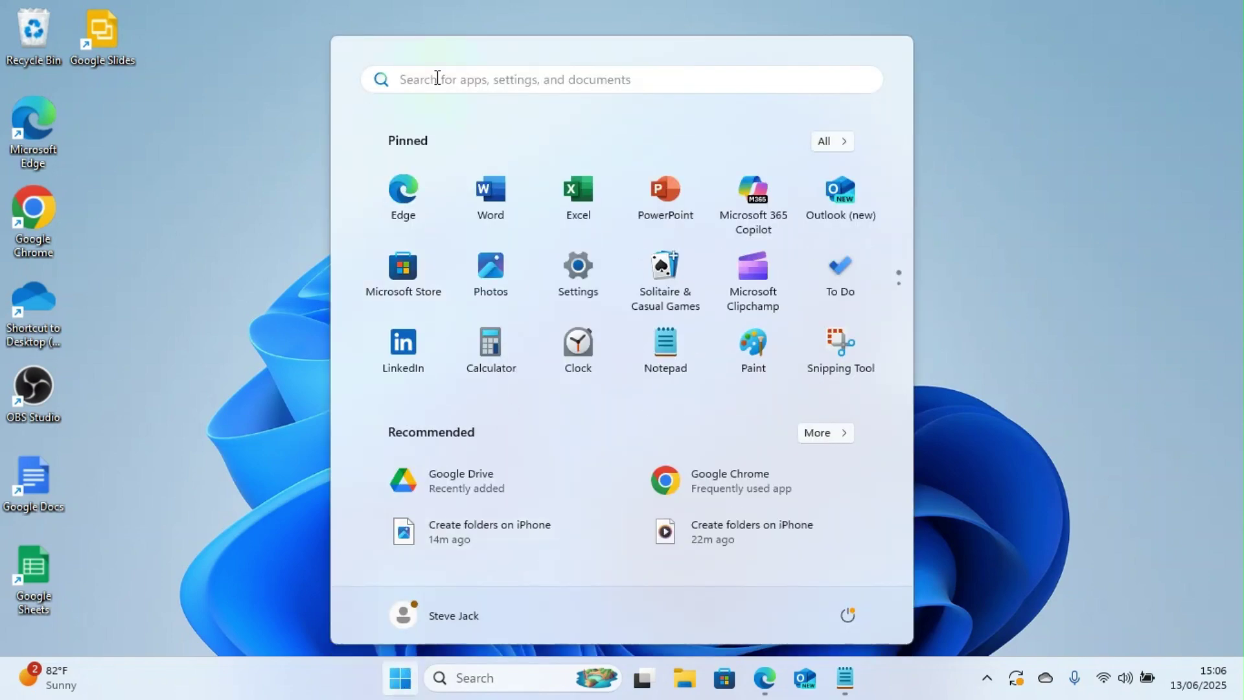
pyautogui.click(431, 81)
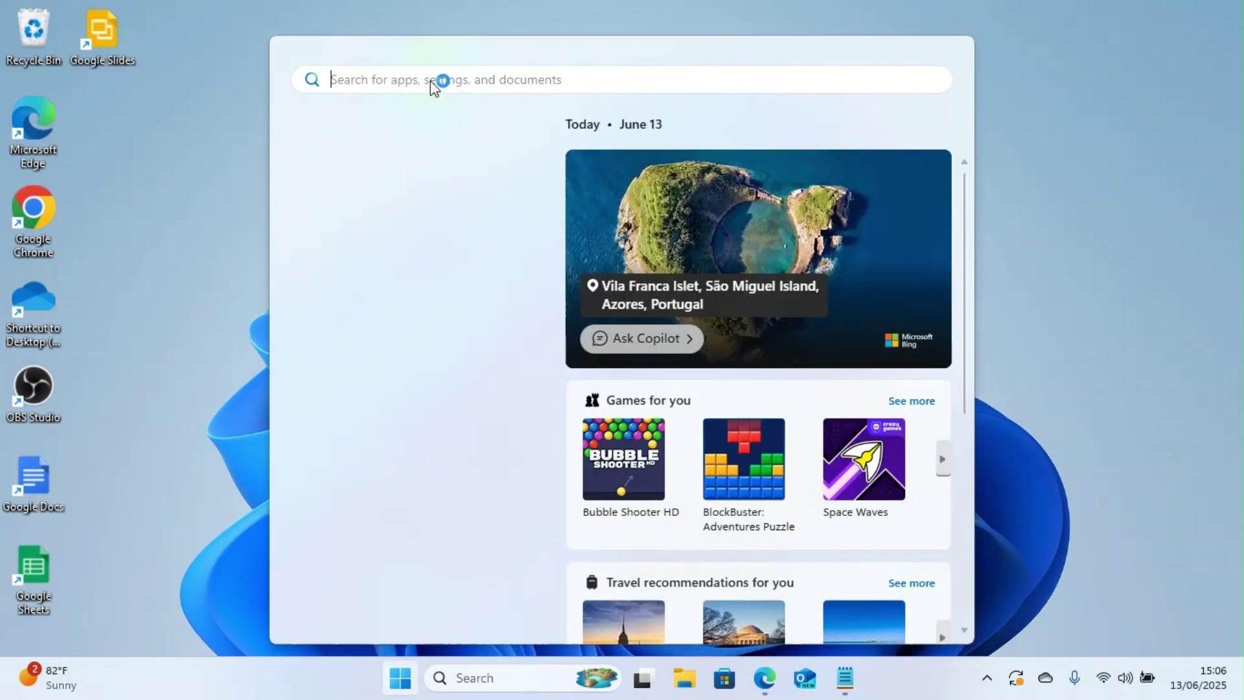
pyautogui.write('F')
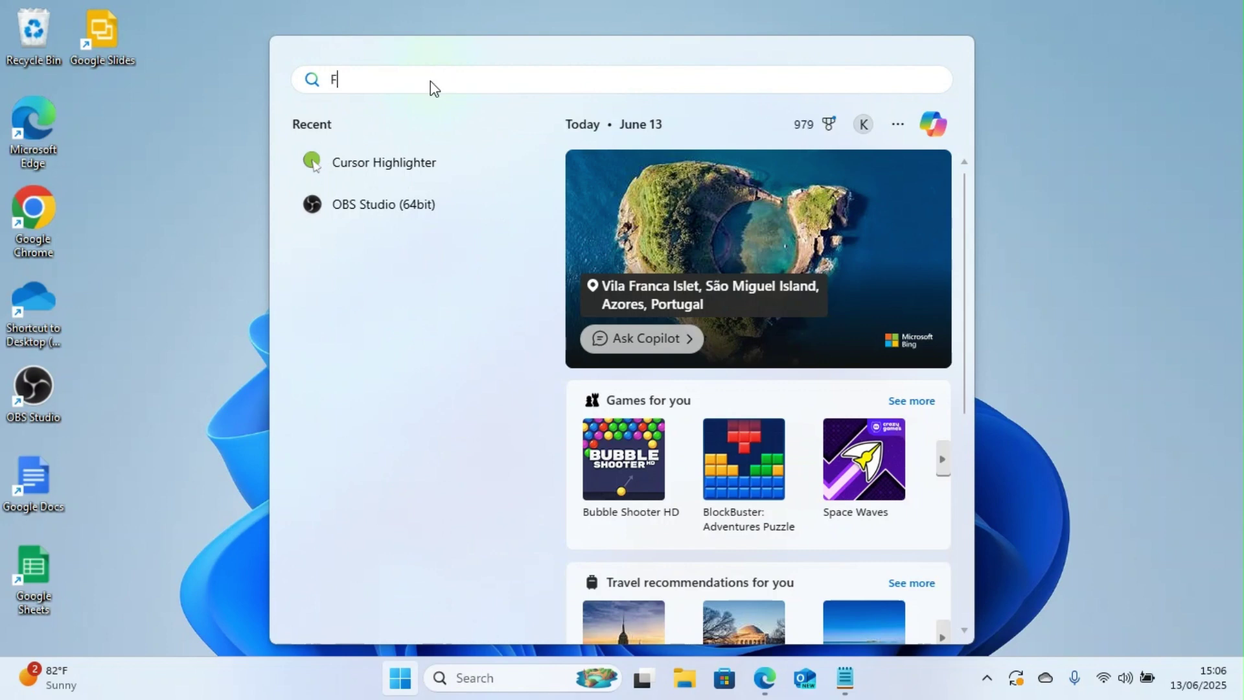
pyautogui.write('ile')
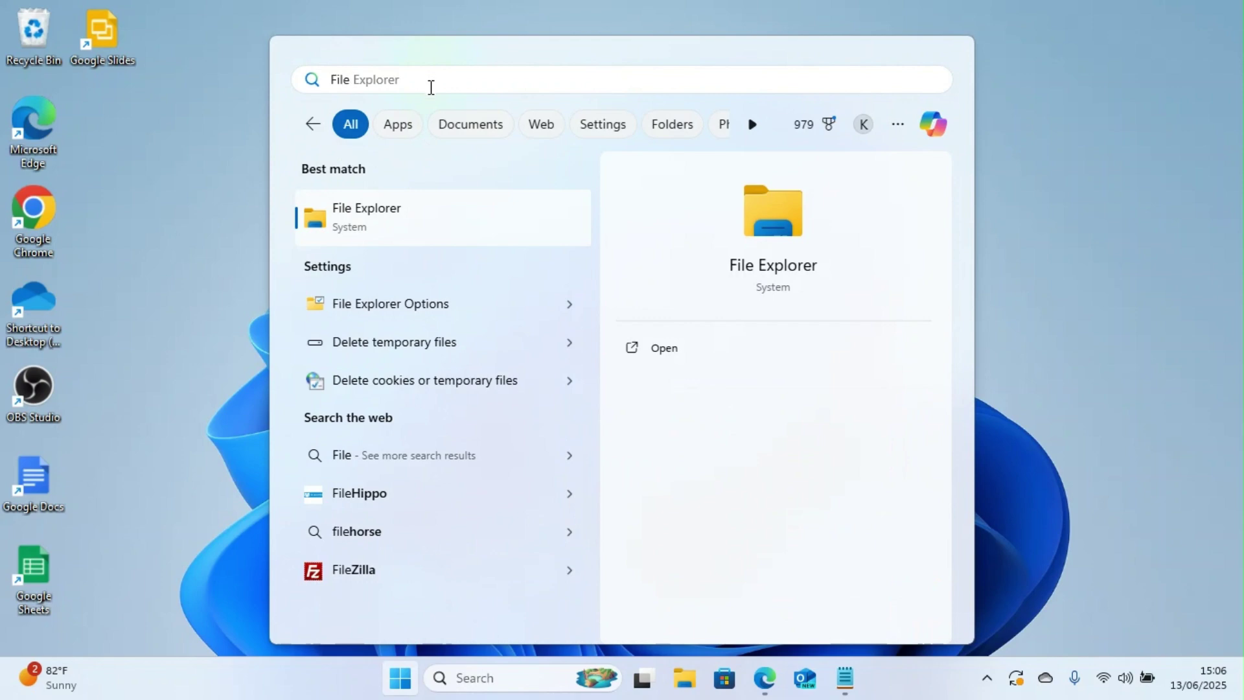
pyautogui.click(362, 214)
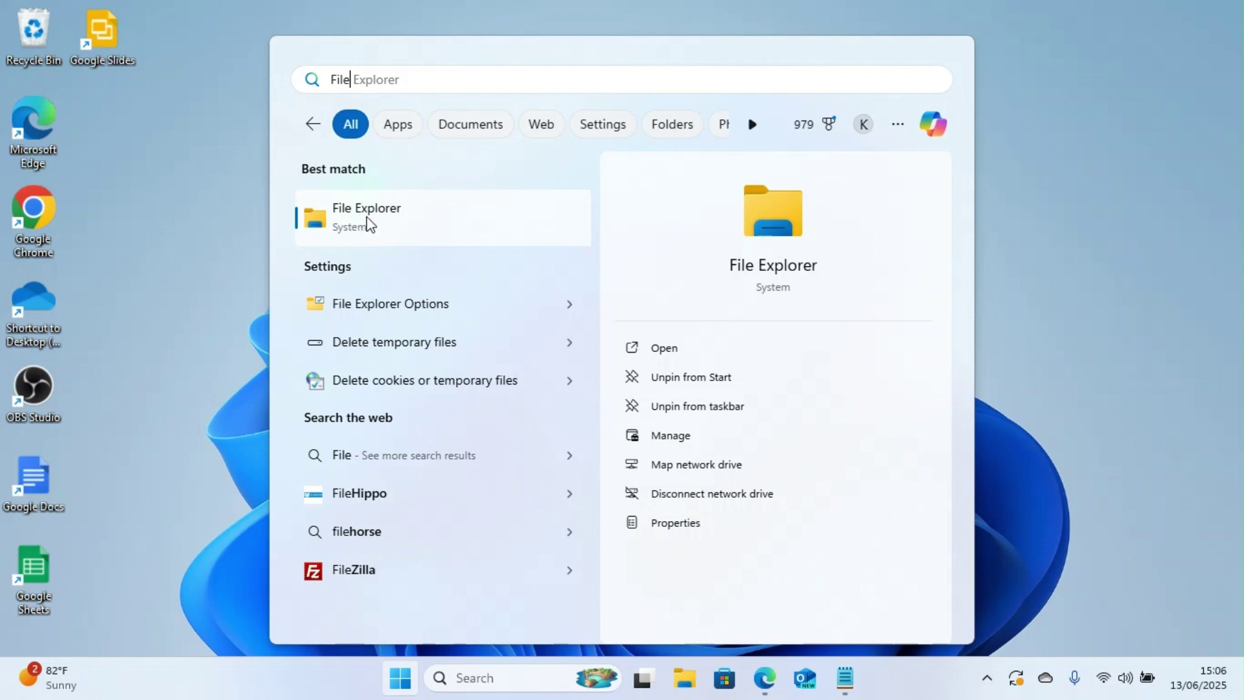
pyautogui.click(367, 225)
pyautogui.click(368, 227)
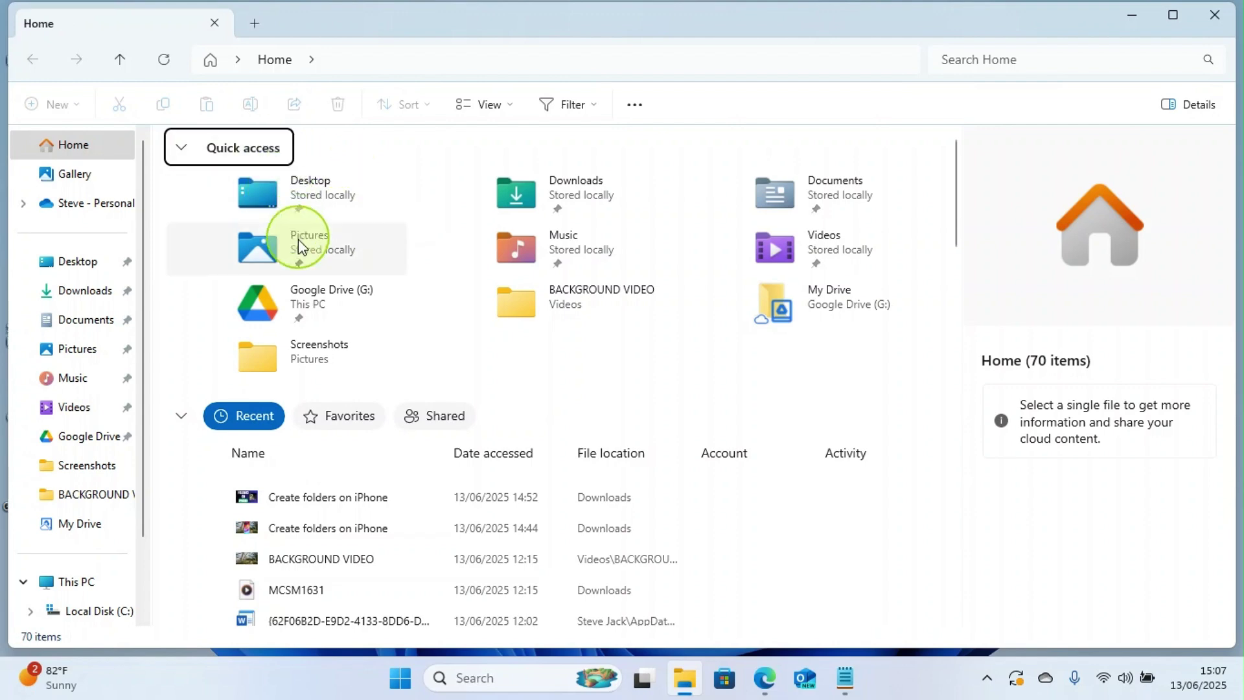
# Nudge the Quick access tiles on the Home view, leaving them in place.
pyautogui.moveTo(298, 243)
pyautogui.mouseDown()
pyautogui.moveTo(347, 313)
pyautogui.moveTo(361, 278)
pyautogui.moveTo(313, 239)
pyautogui.mouseUp()
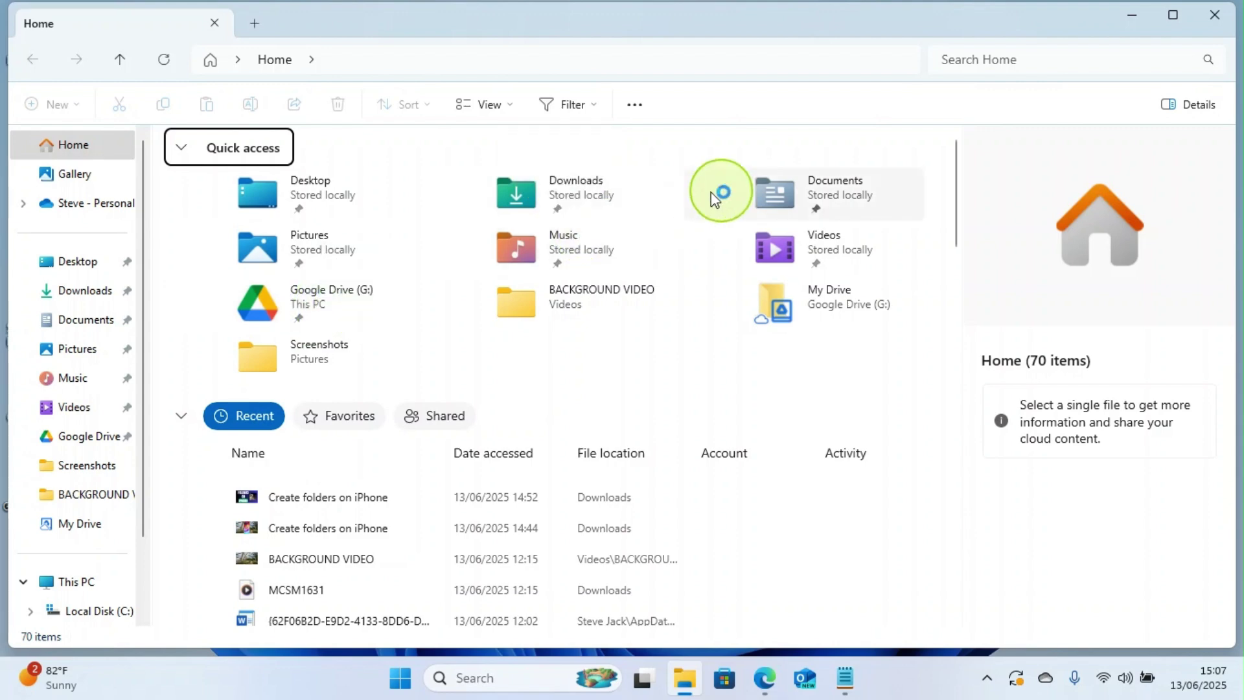
pyautogui.moveTo(771, 203); pyautogui.dragTo(414, 200)
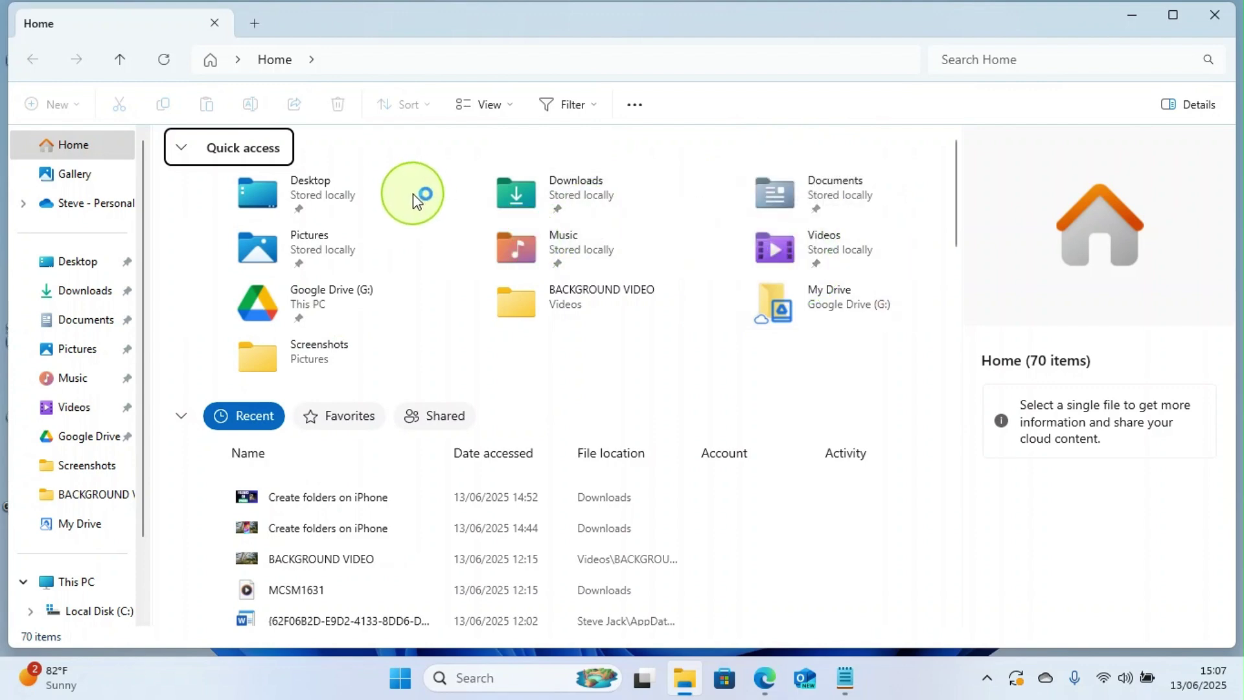
# Open Documents and view the New item types without creating anything.
pyautogui.click(80, 327)
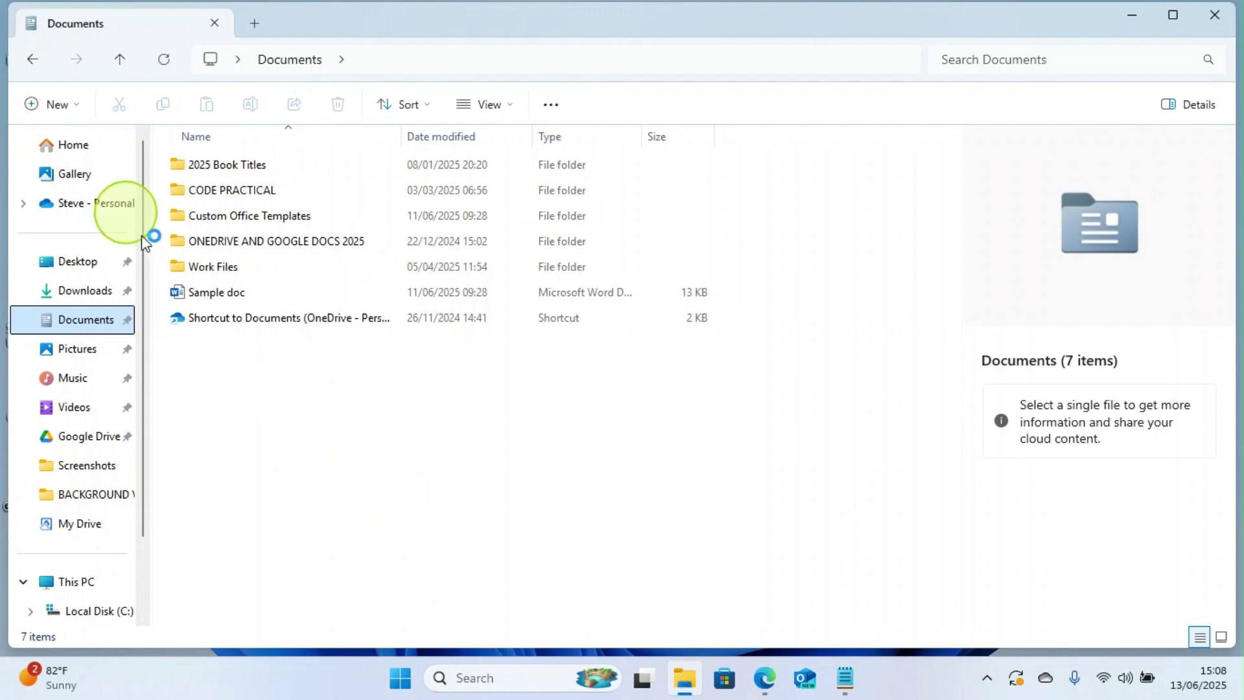
pyautogui.click(76, 106)
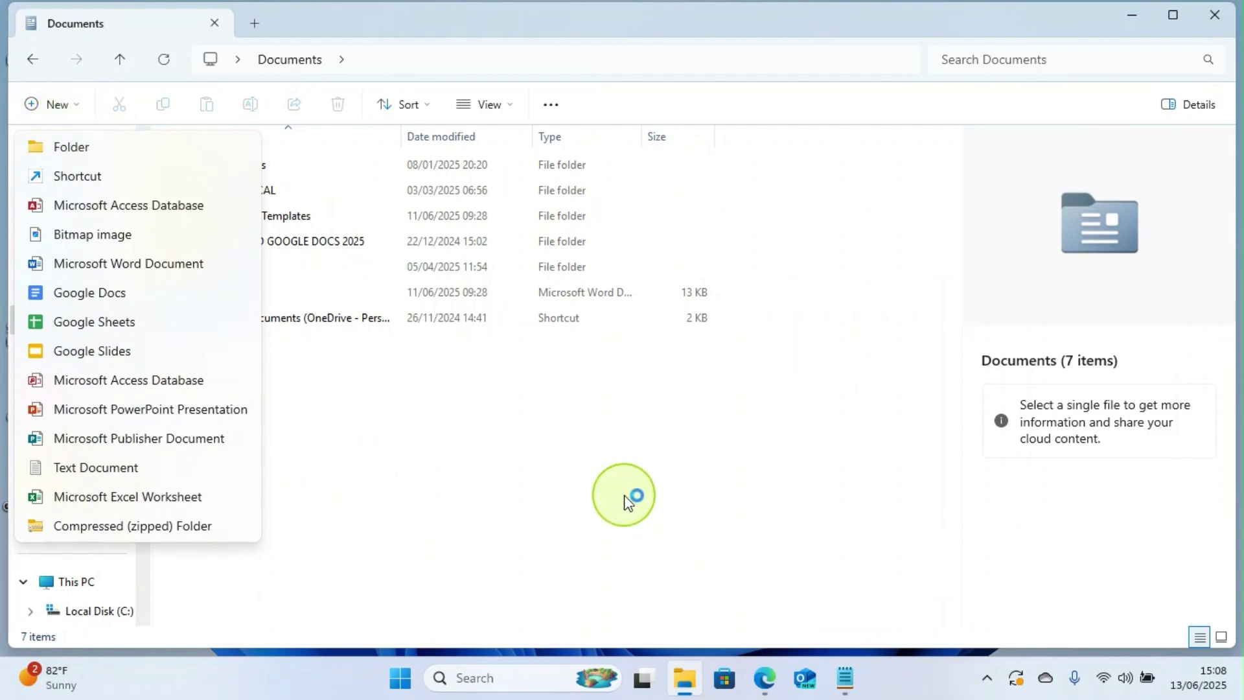
pyautogui.click(744, 569)
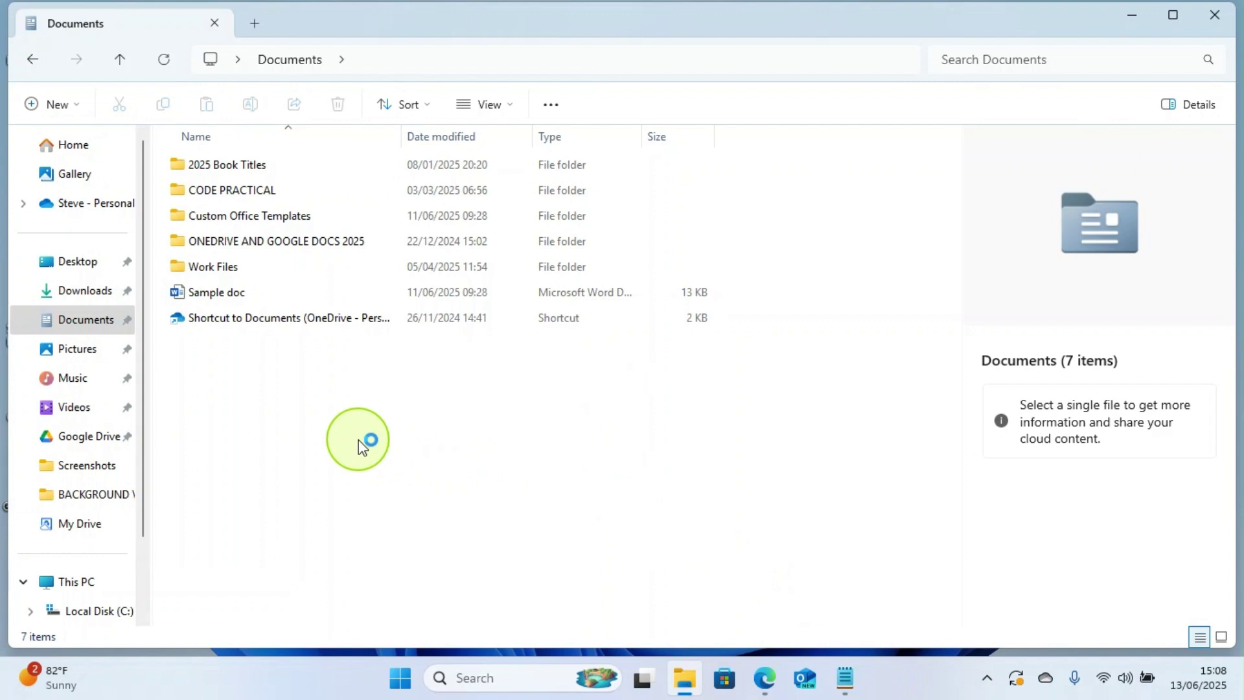
# Bring up the right-click menu in Documents, then dismiss it.
pyautogui.rightClick(362, 445)
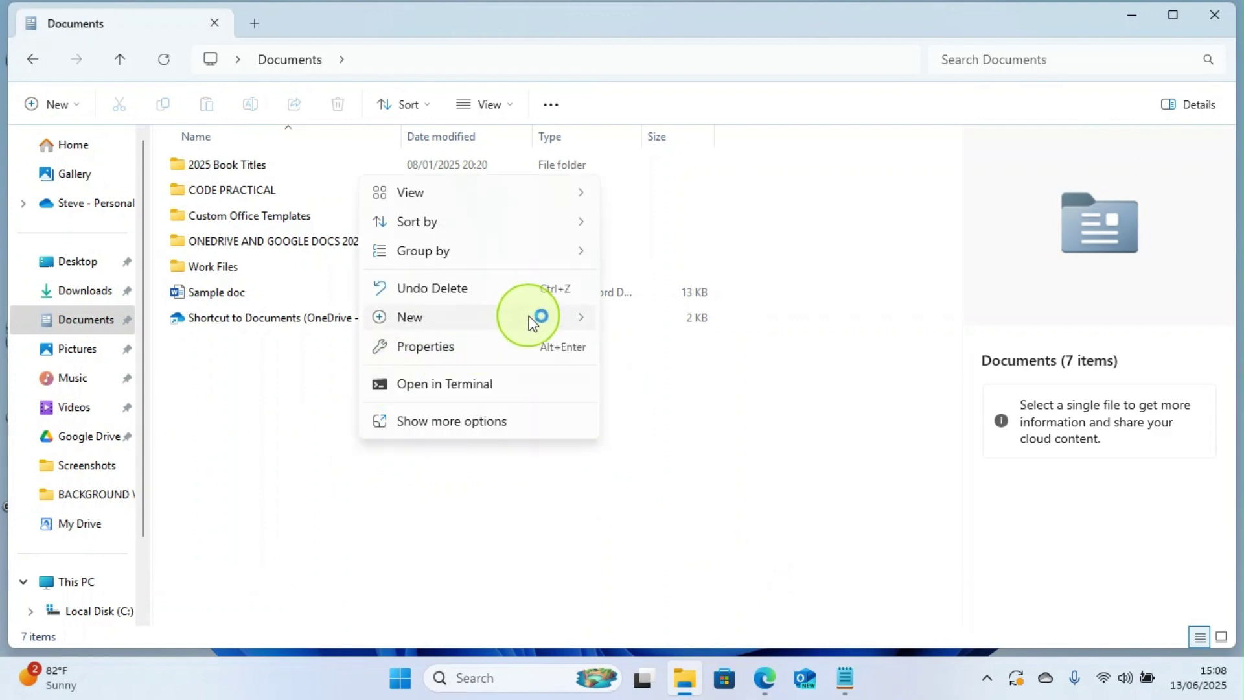
pyautogui.moveTo(556, 318)
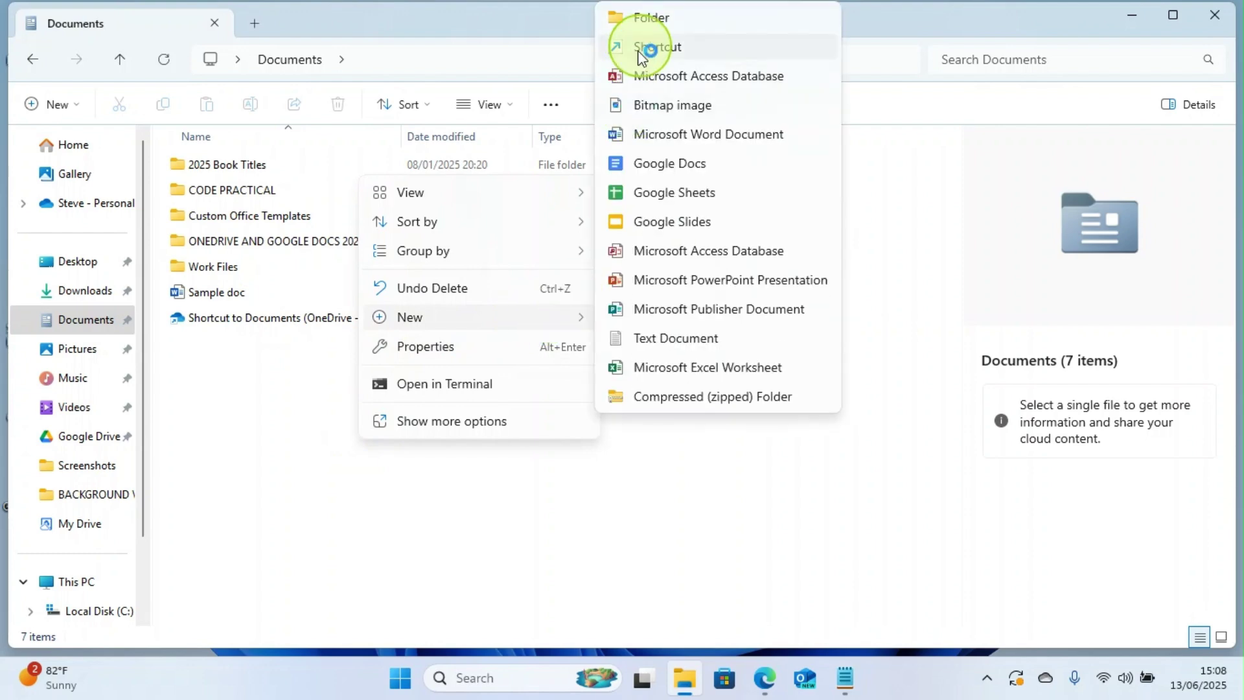
pyautogui.click(289, 435)
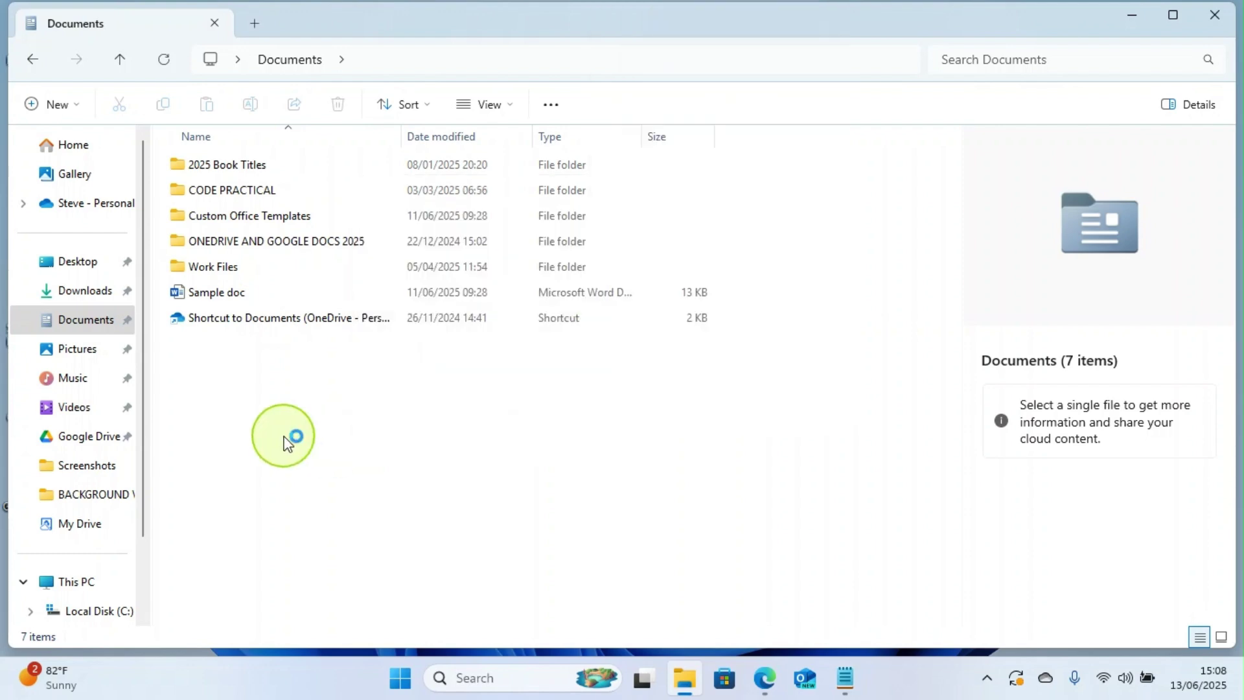
# Create a folder named 'Ebooks' in Documents via New > Folder.
pyautogui.click(57, 104)
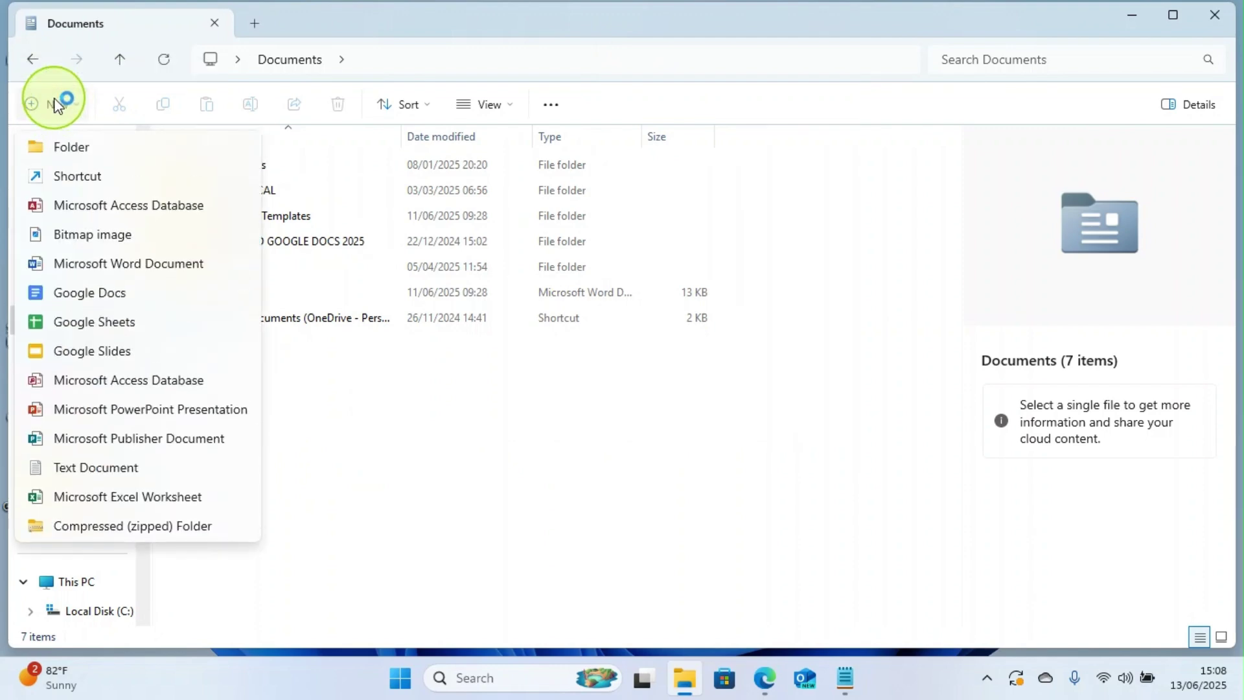
pyautogui.click(65, 144)
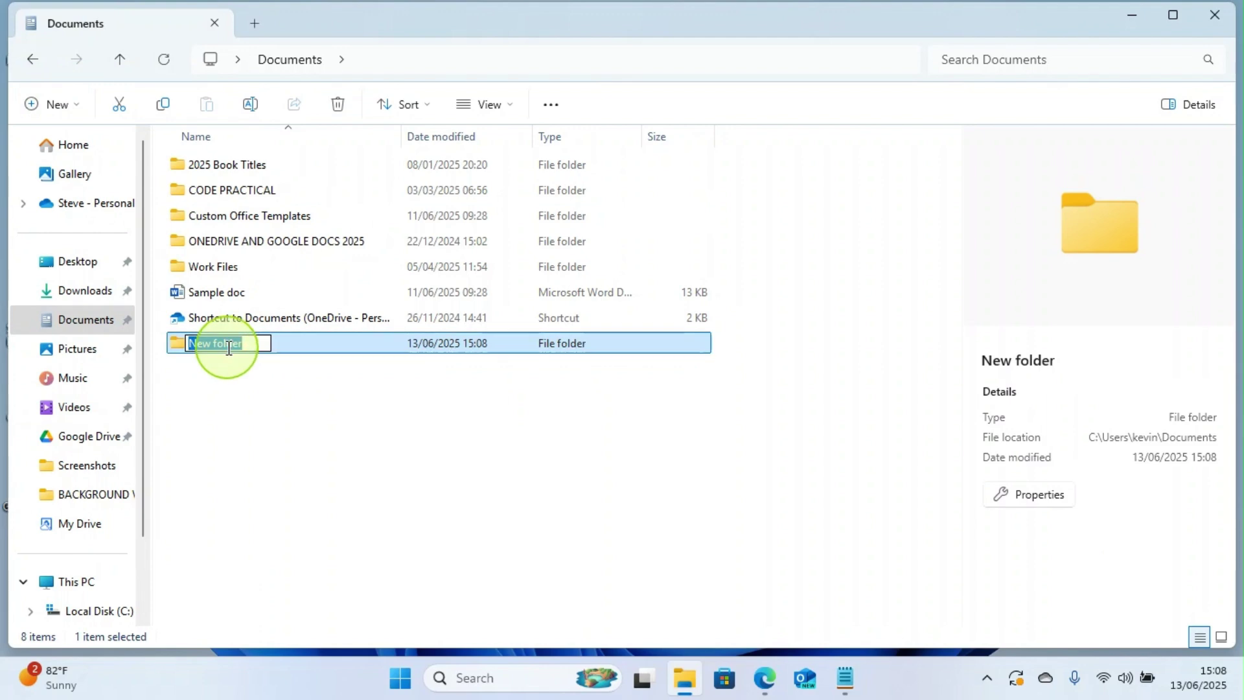
pyautogui.write('E')
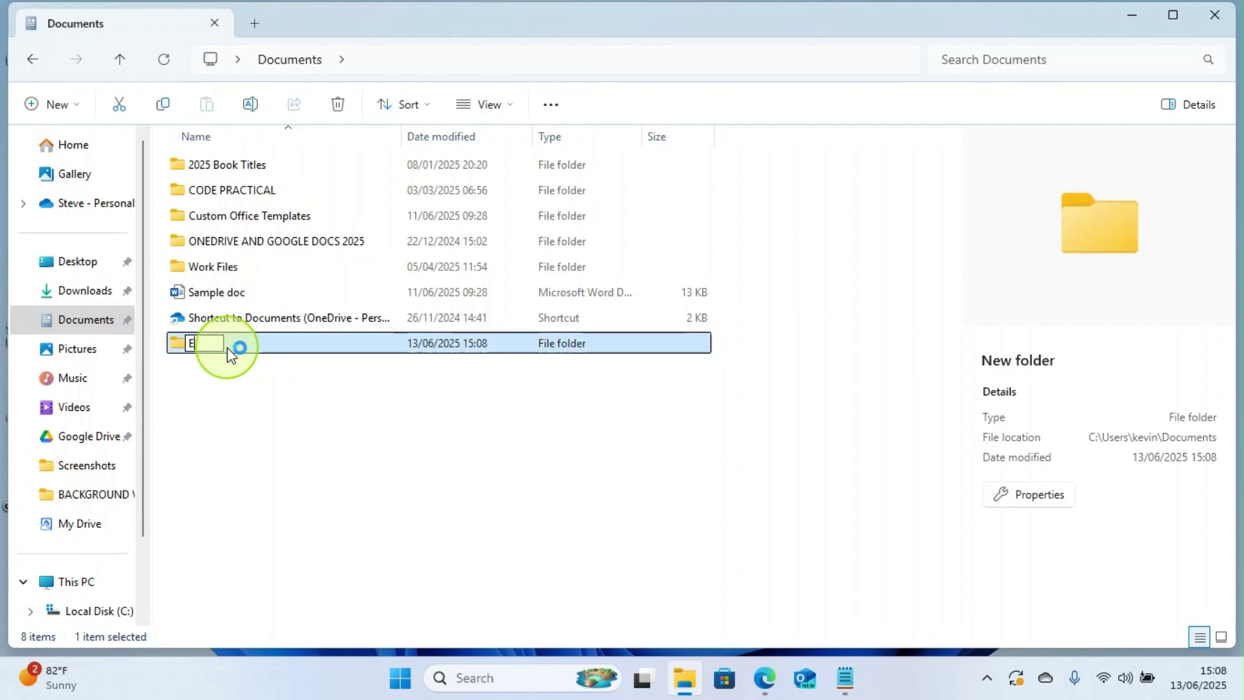
pyautogui.write('b')
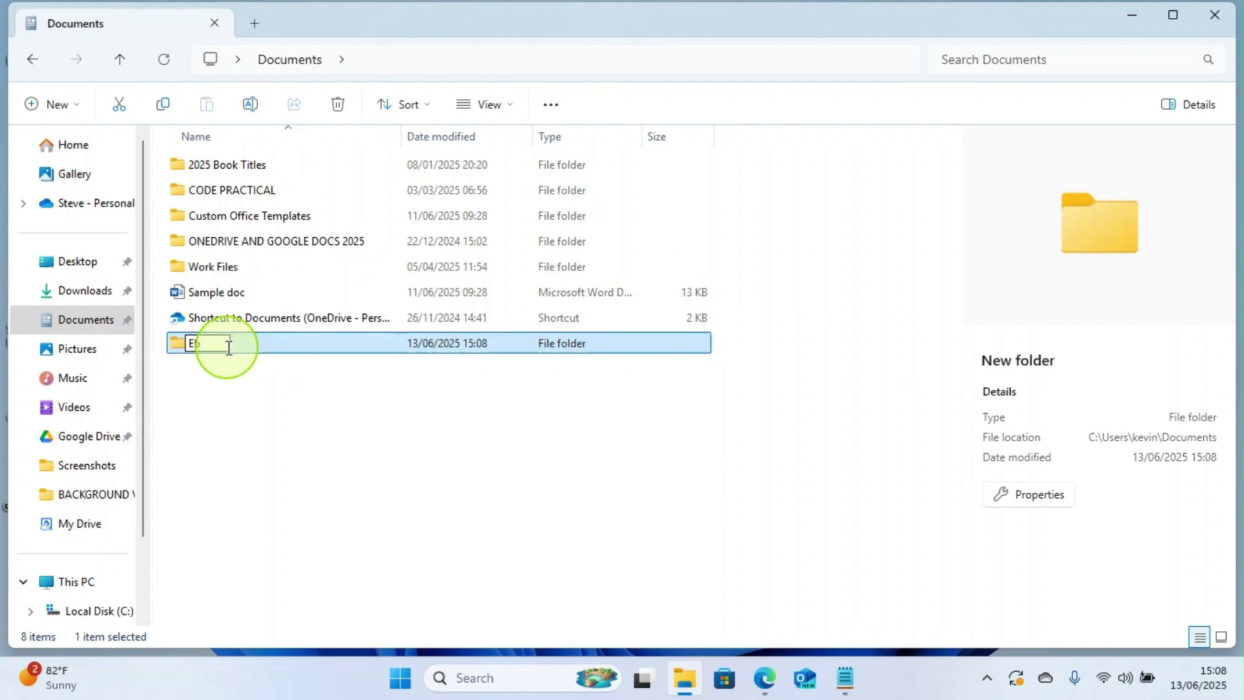
pyautogui.write('ooks')
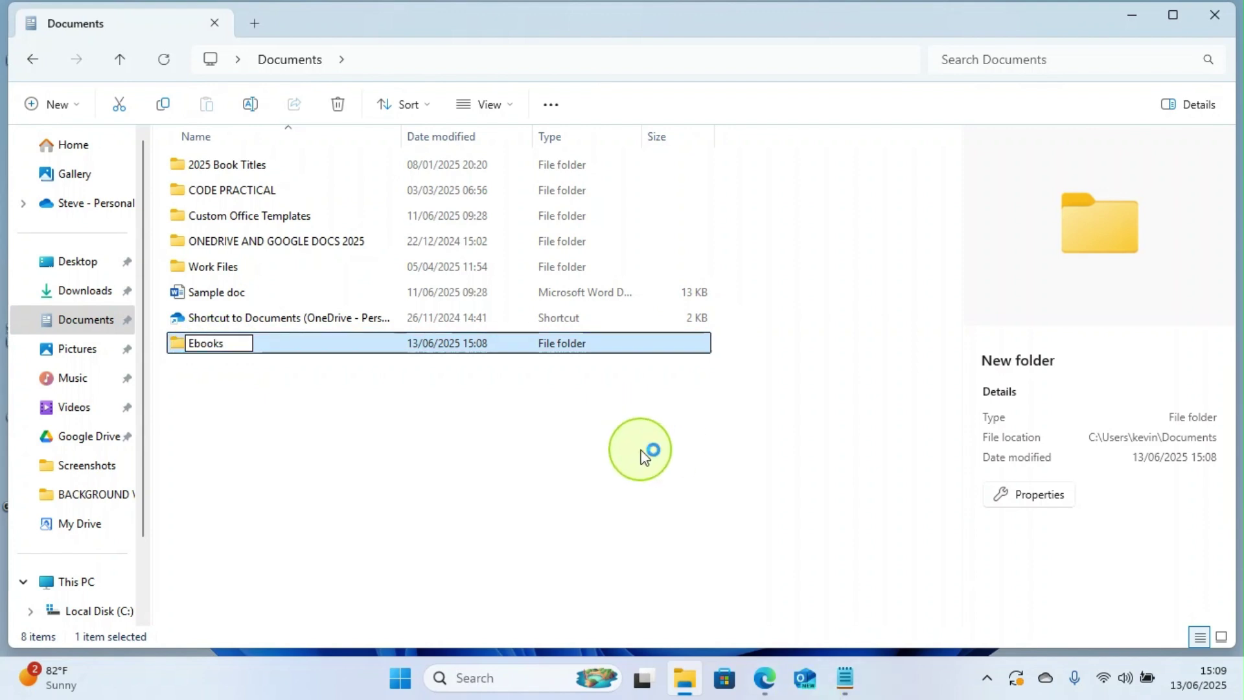
pyautogui.click(641, 452)
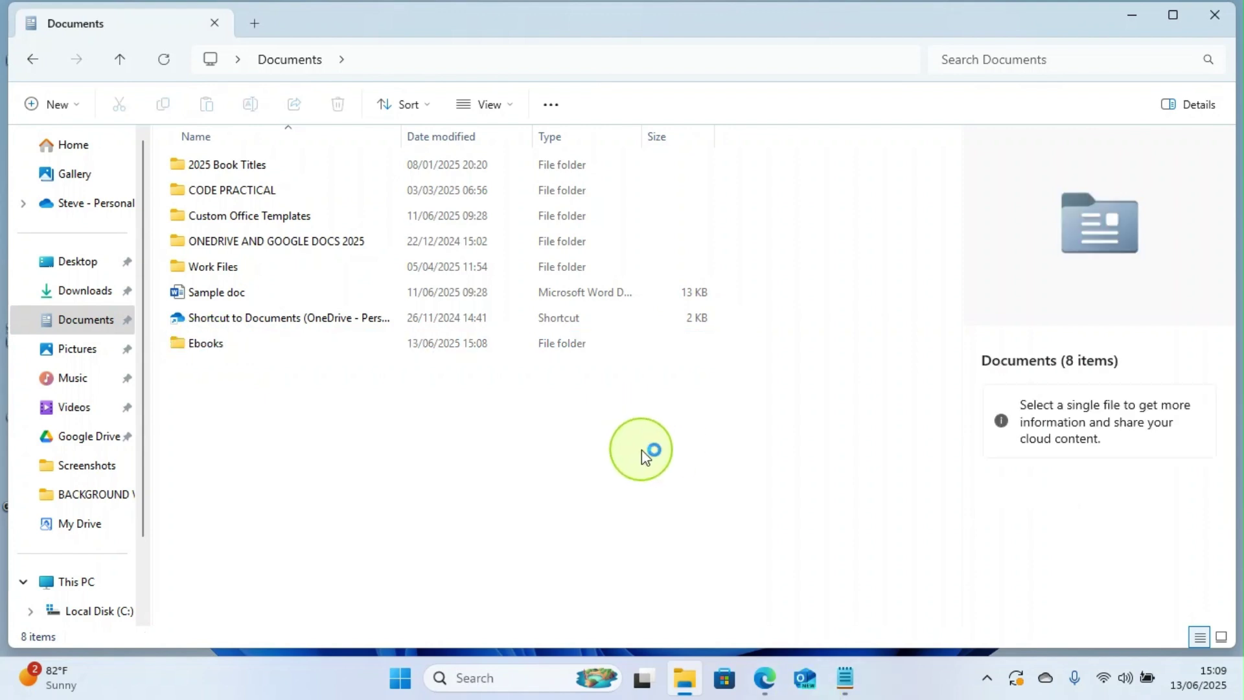
# Copy the Internet Safety image from Pictures, then go back to Documents.
pyautogui.click(82, 352)
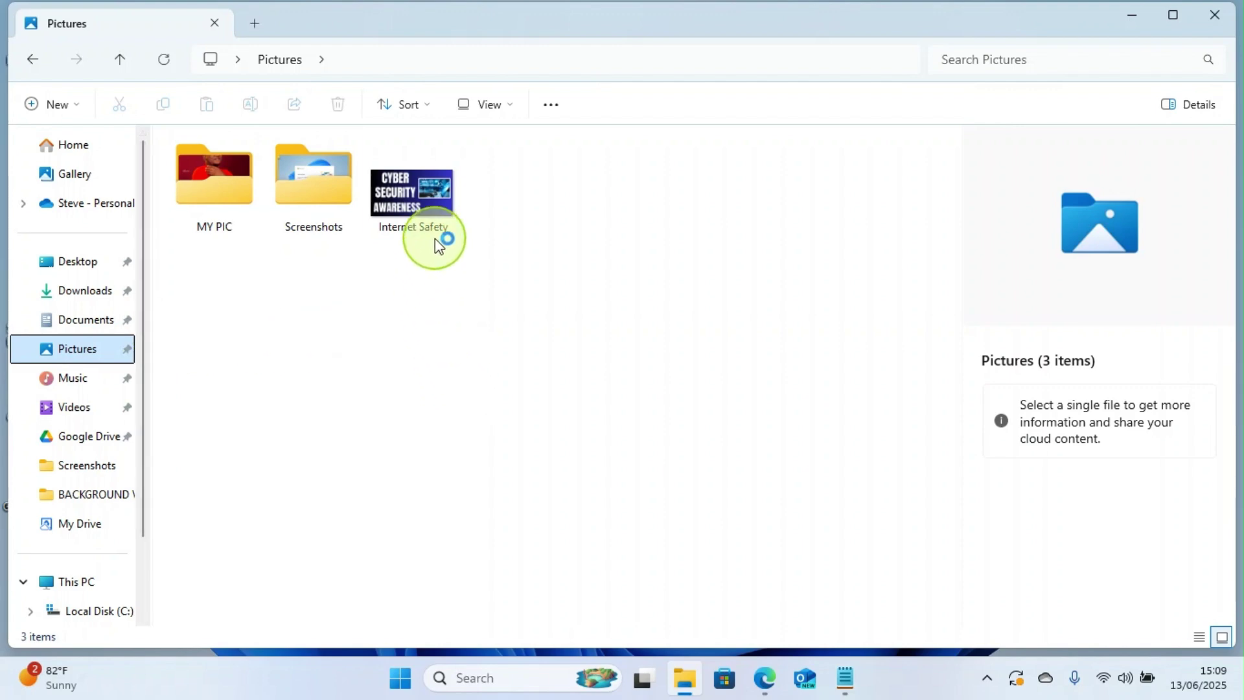
pyautogui.click(432, 213)
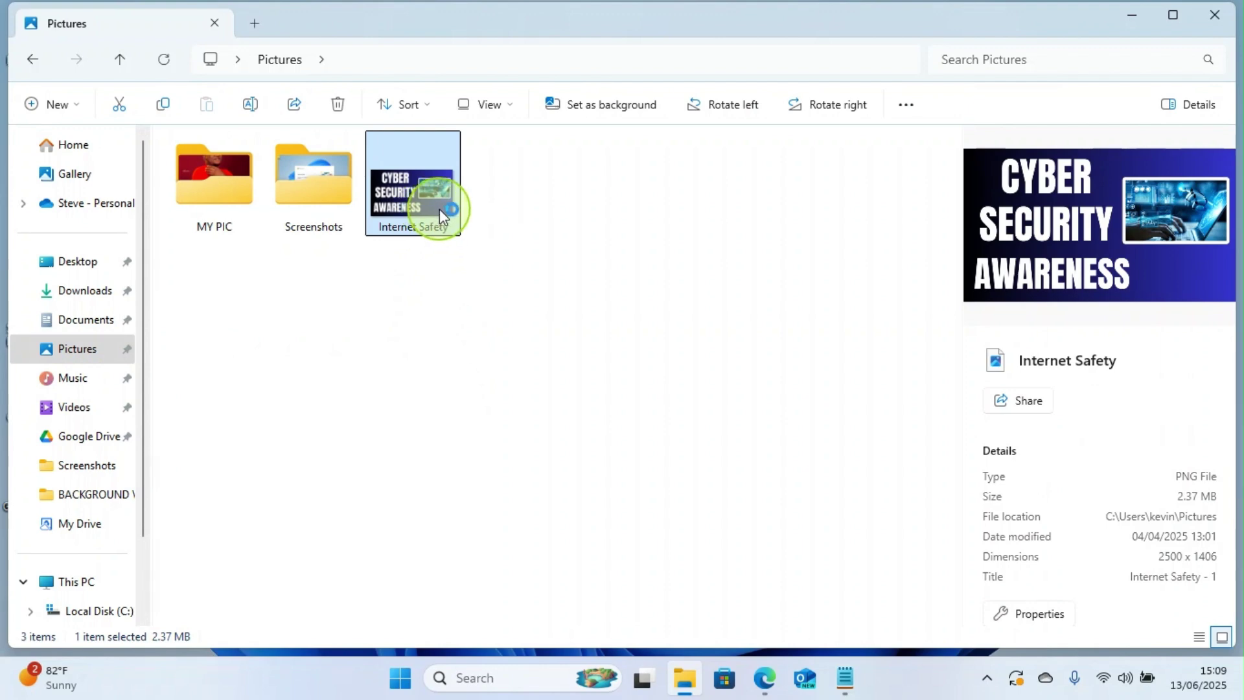
pyautogui.click(162, 102)
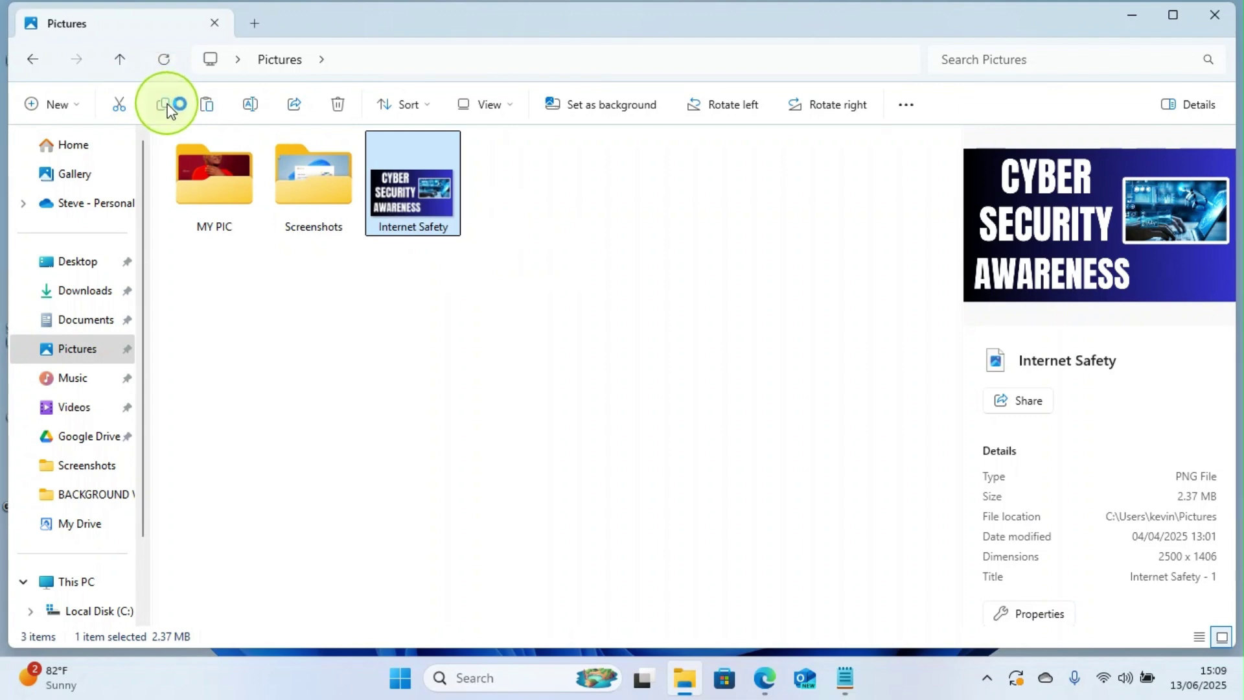
pyautogui.click(80, 322)
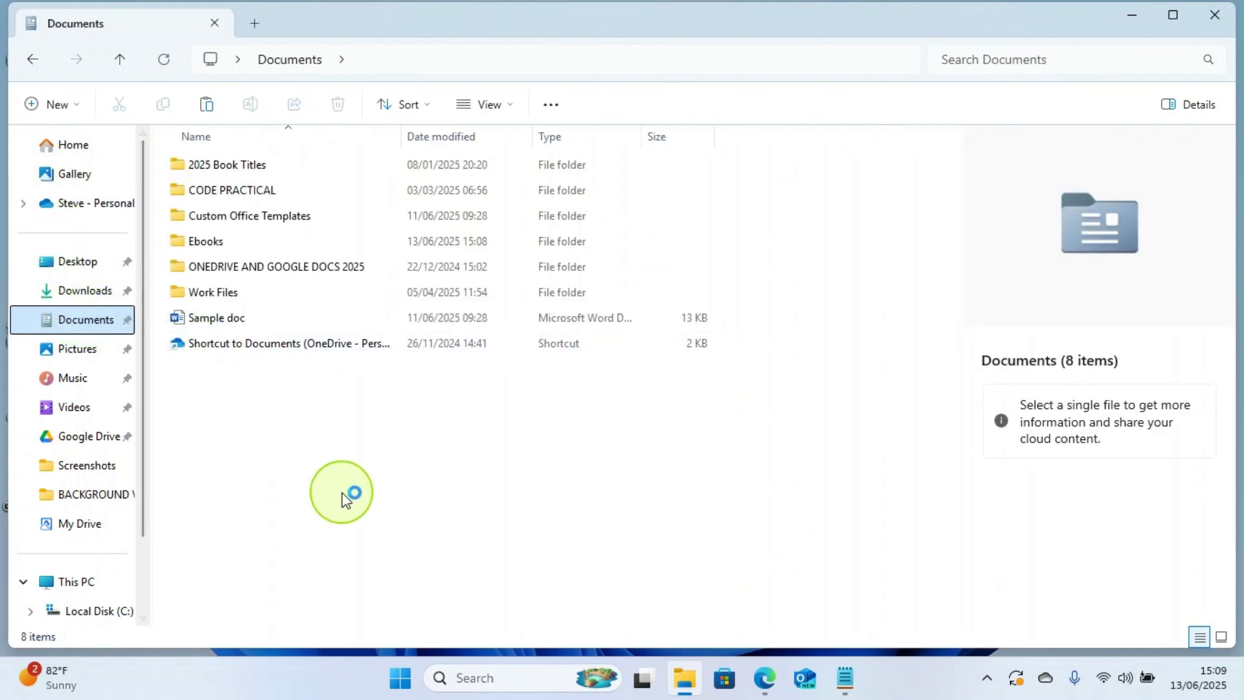
# Paste the Internet Safety image into Ebooks, then reopen Ebooks from Documents to verify it.
pyautogui.doubleClick(216, 245)
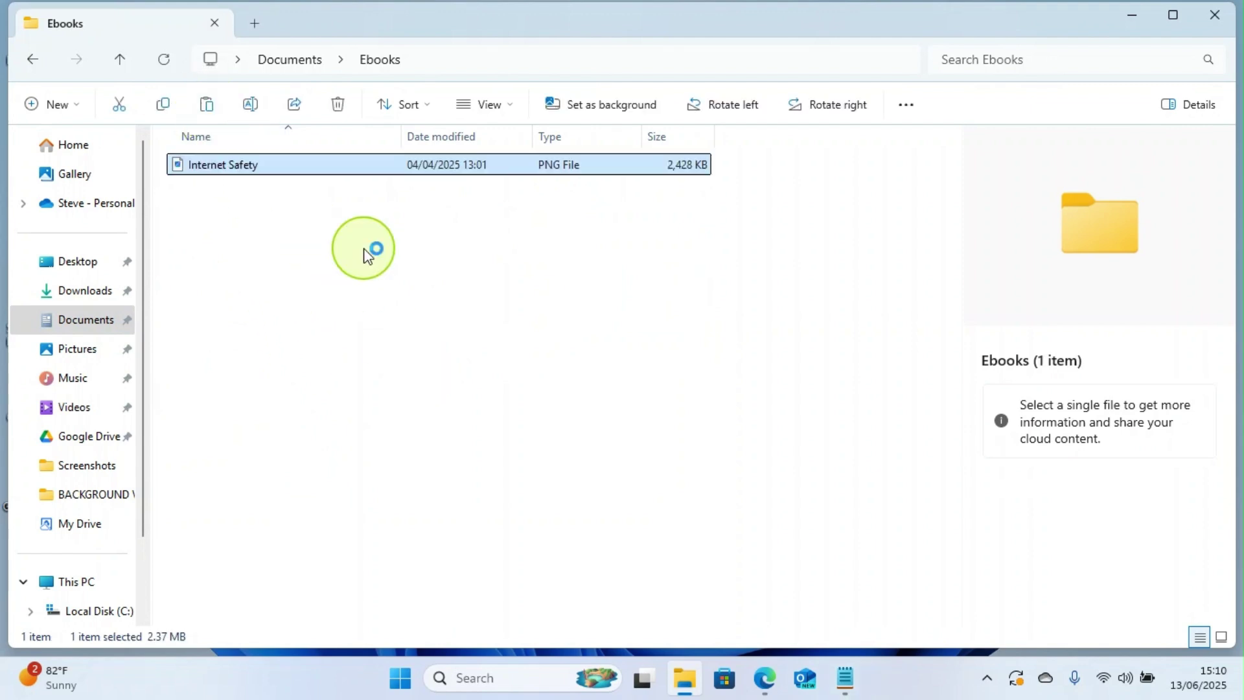
pyautogui.click(369, 288)
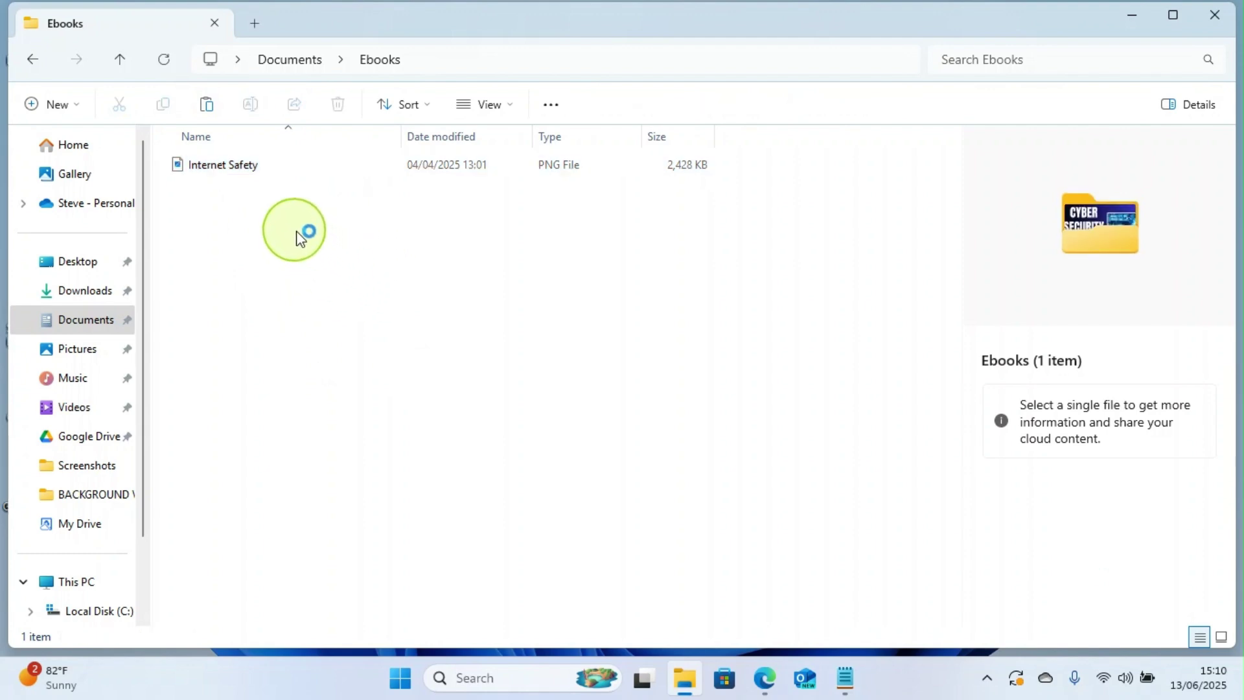
pyautogui.click(33, 57)
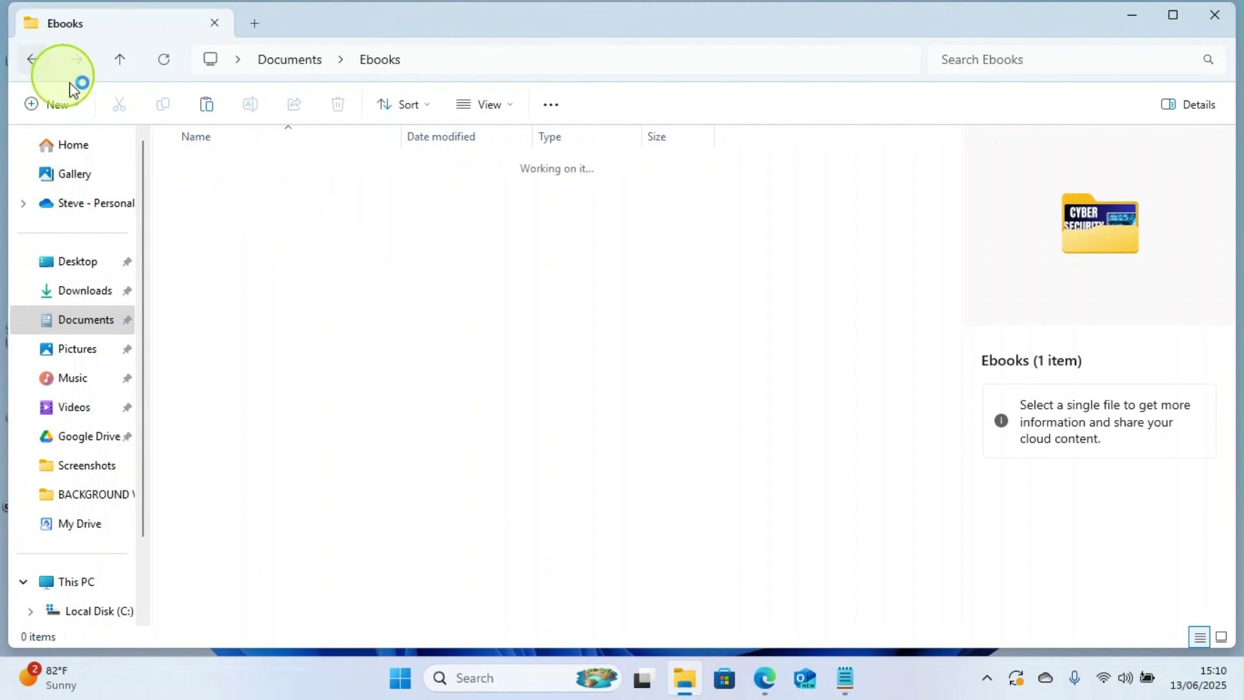
pyautogui.click(500, 449)
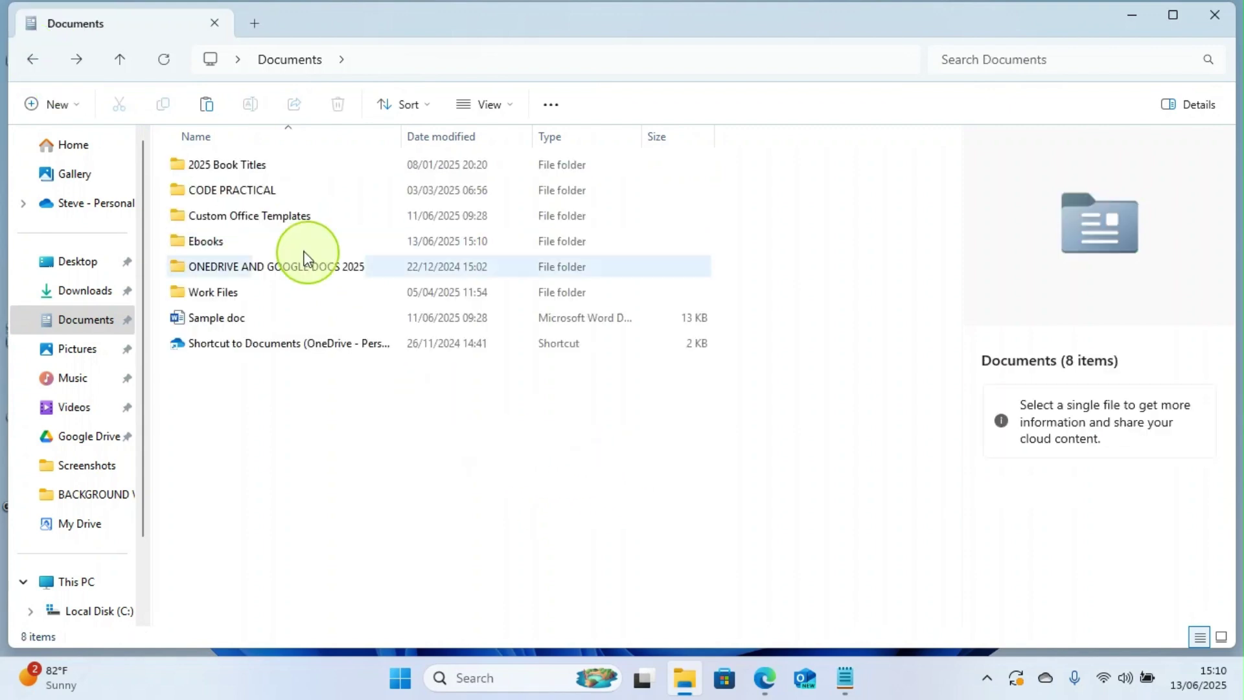
pyautogui.doubleClick(250, 240)
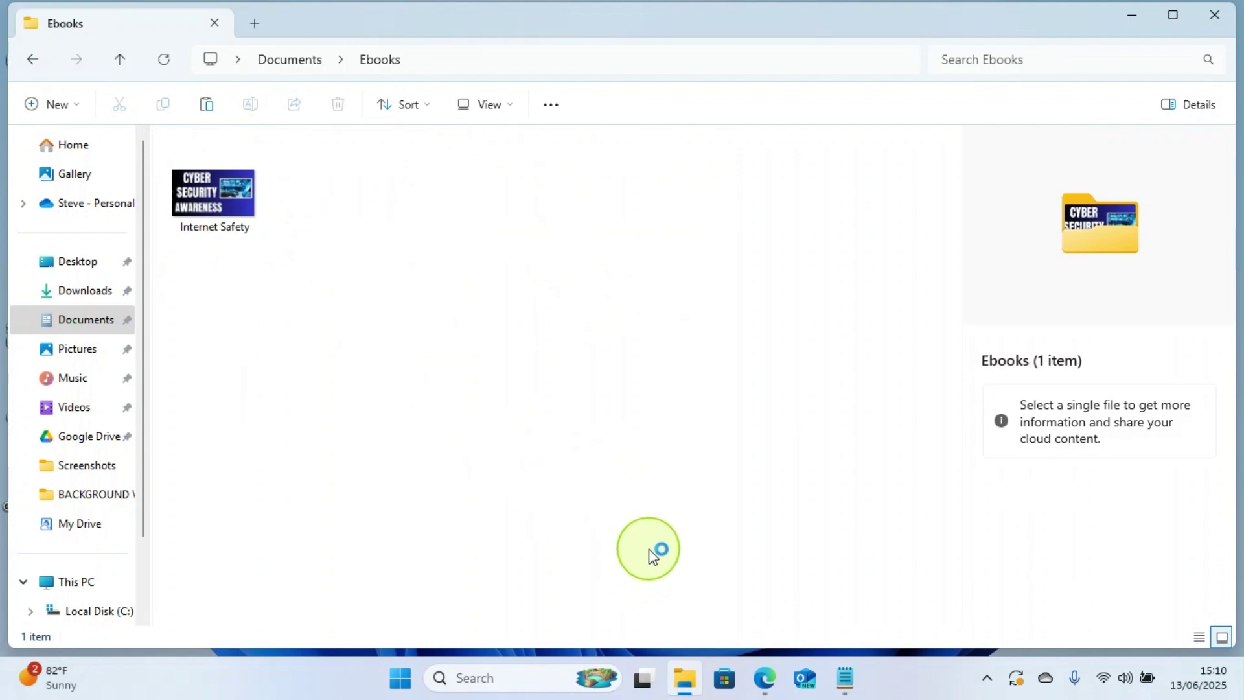
# Close the Ebooks File Explorer window.
pyautogui.click(1218, 16)
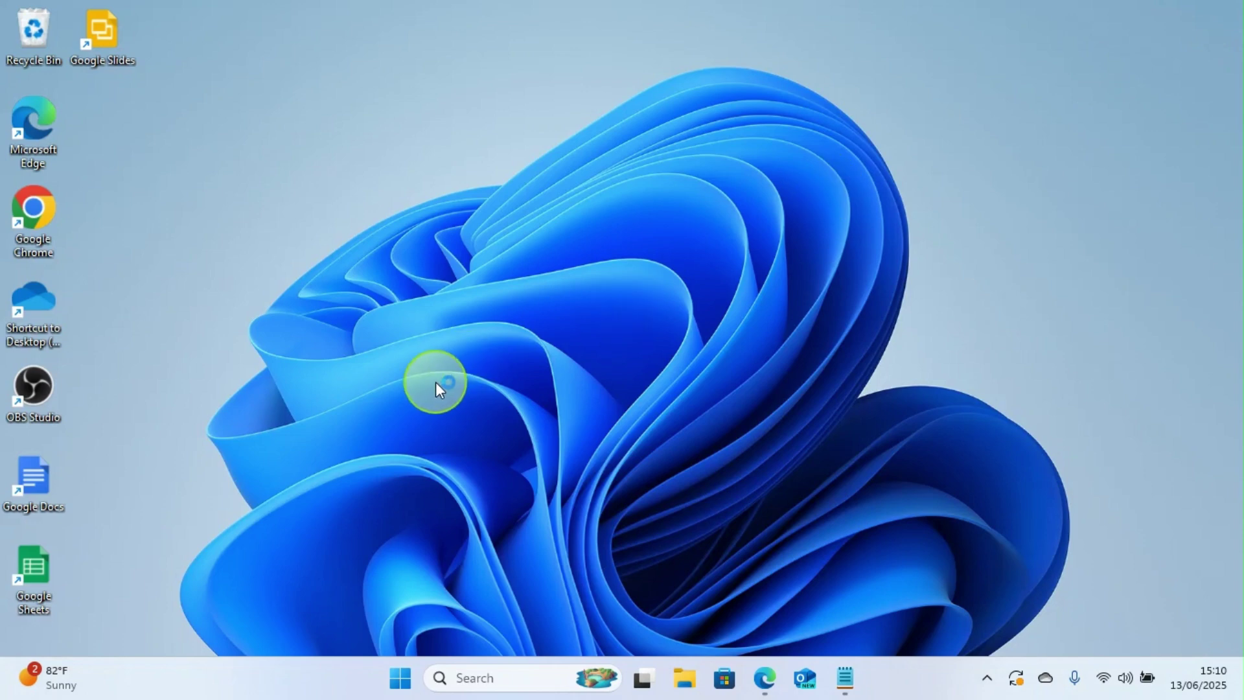